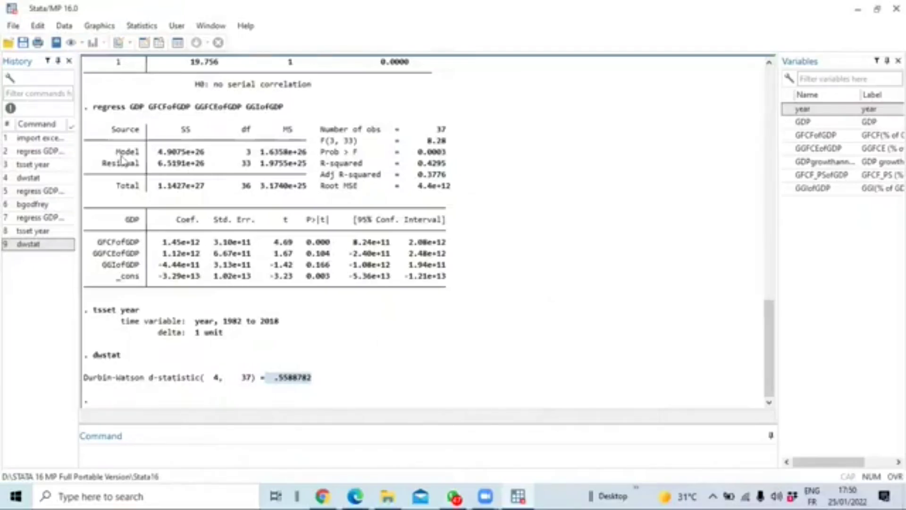
# Step: Regress GDP on GFCFofGDP, GGFCEofGDP and GGIofGDP again, giving R-squared 0.4295
pyautogui.doubleClick(101, 129)
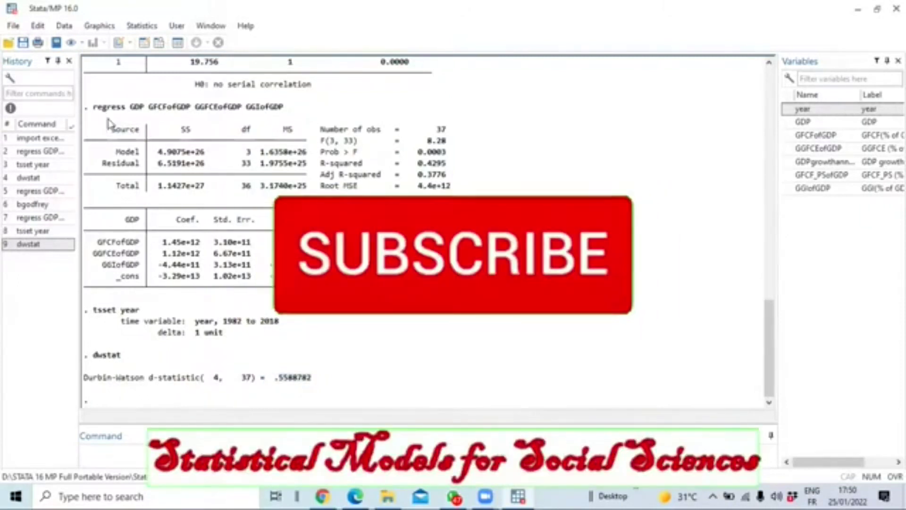
pyautogui.click(110, 127)
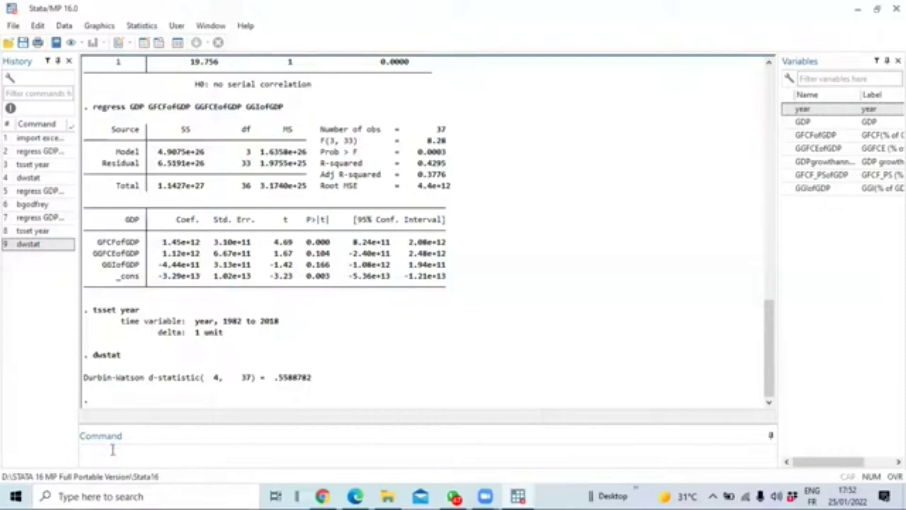
pyautogui.click(113, 449)
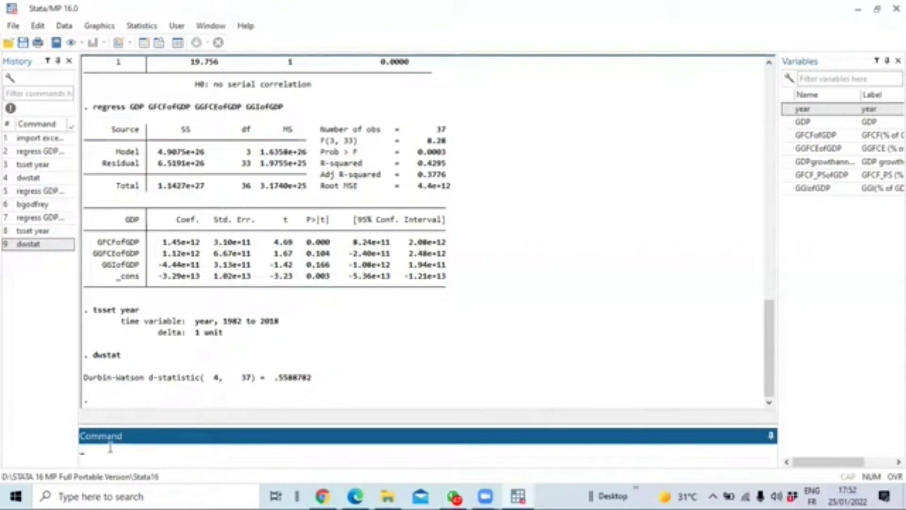
pyautogui.write('regr')
pyautogui.write('ess')
pyautogui.click(868, 123)
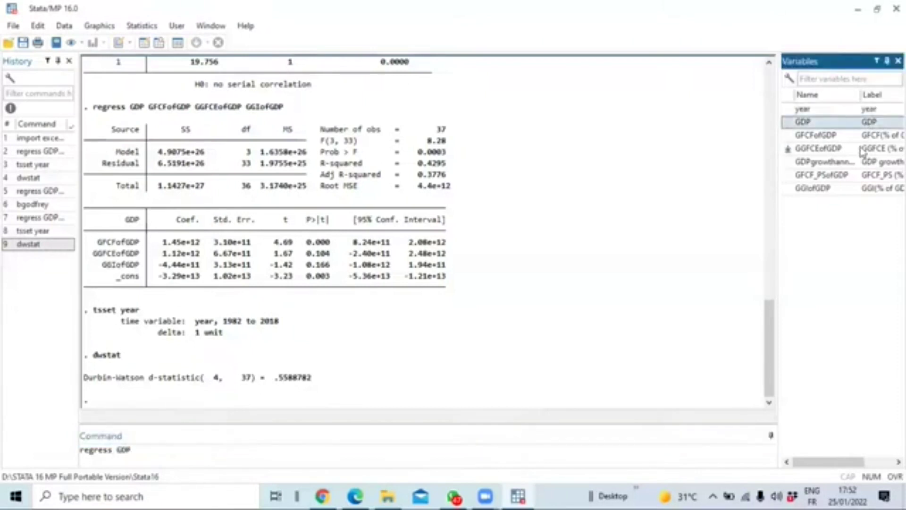
pyautogui.click(876, 135)
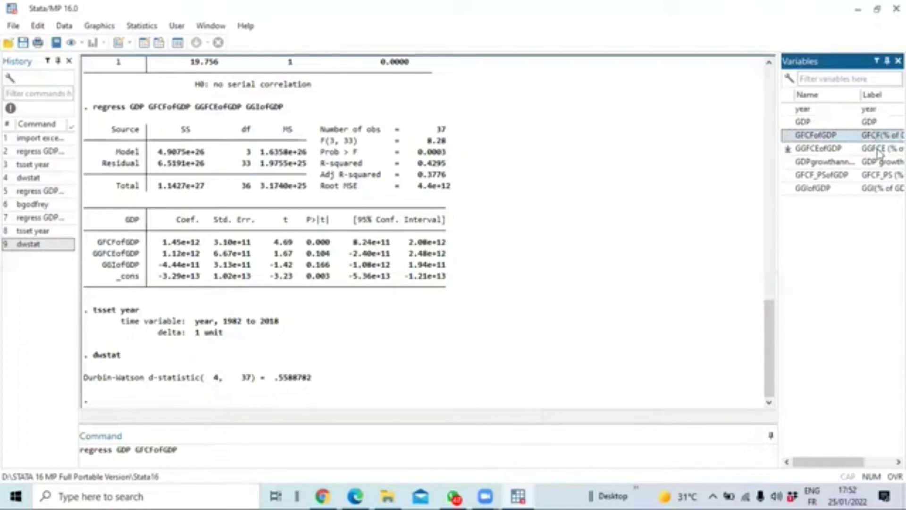
pyautogui.click(878, 151)
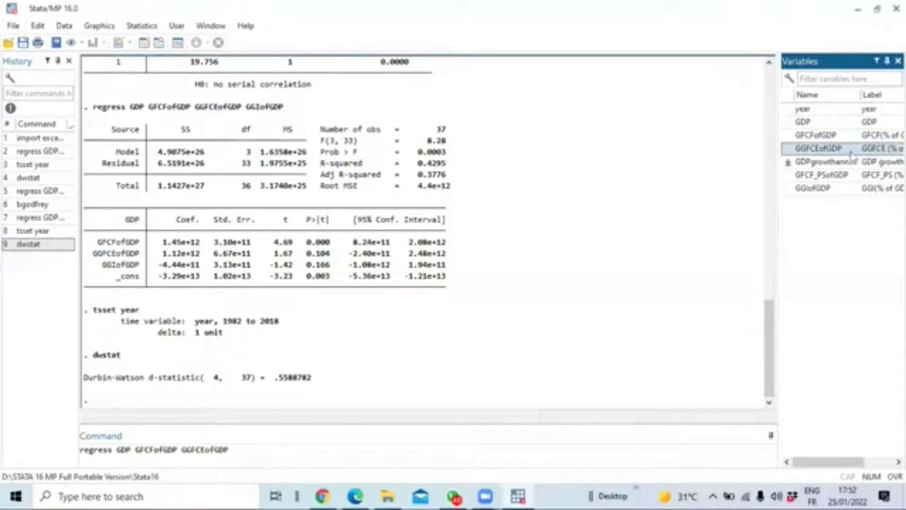
pyautogui.click(814, 189)
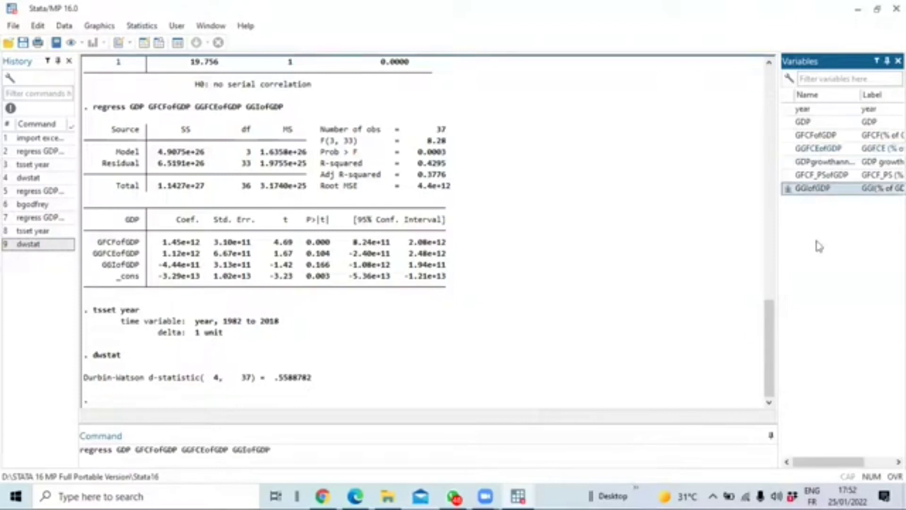
pyautogui.press('Return')
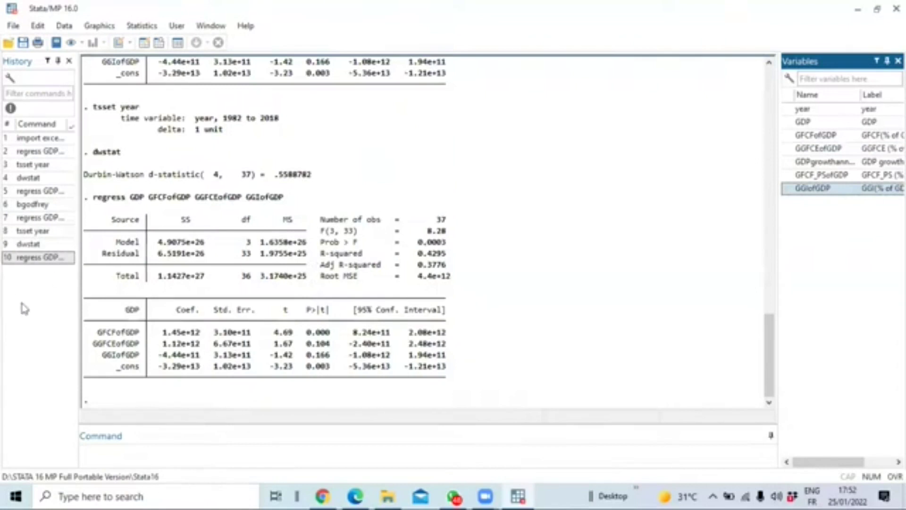
# Step: Run bgodfrey on the regression, giving chi2 19.756 at lag 1 with p-value 0.0000
pyautogui.click(106, 451)
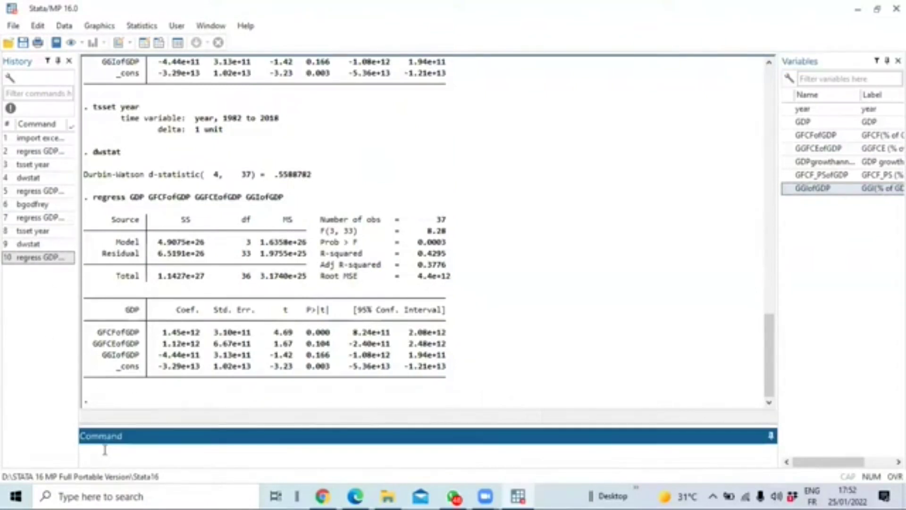
pyautogui.write('bg')
pyautogui.write('odfre')
pyautogui.write('y')
pyautogui.press('Return')
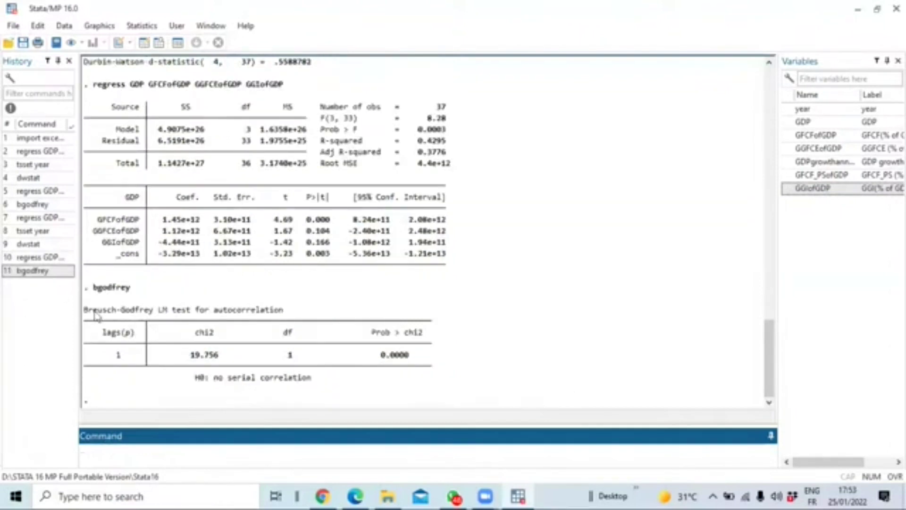
pyautogui.moveTo(95, 316)
pyautogui.mouseDown()
pyautogui.moveTo(445, 375)
pyautogui.moveTo(213, 385)
pyautogui.moveTo(347, 376)
pyautogui.mouseUp()
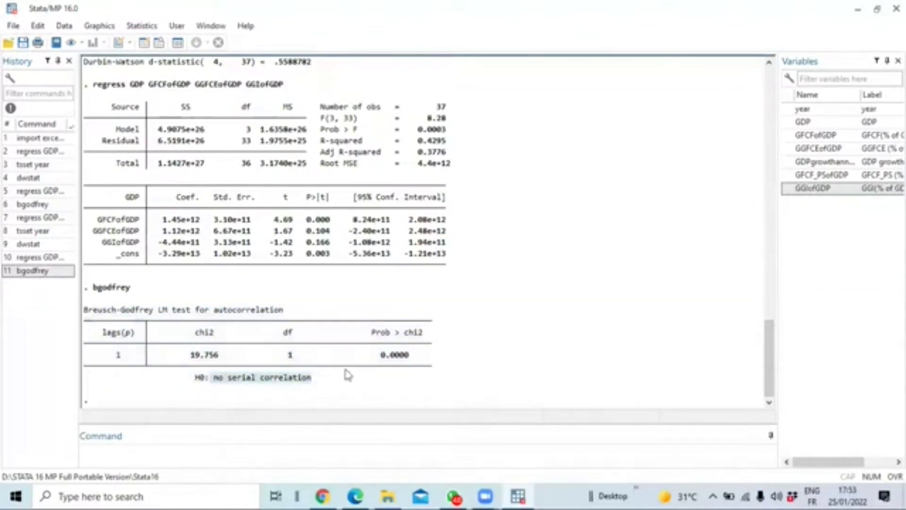
pyautogui.moveTo(380, 356); pyautogui.dragTo(417, 360)
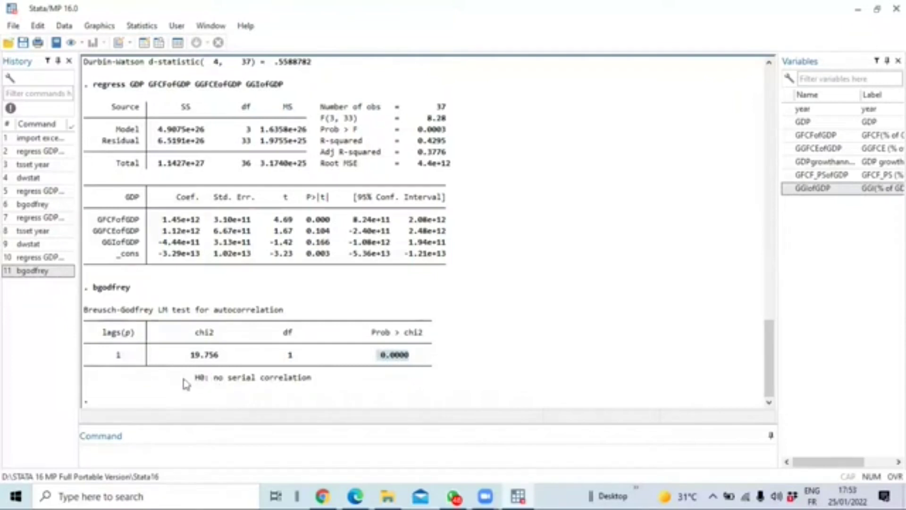
pyautogui.moveTo(200, 380); pyautogui.dragTo(321, 389)
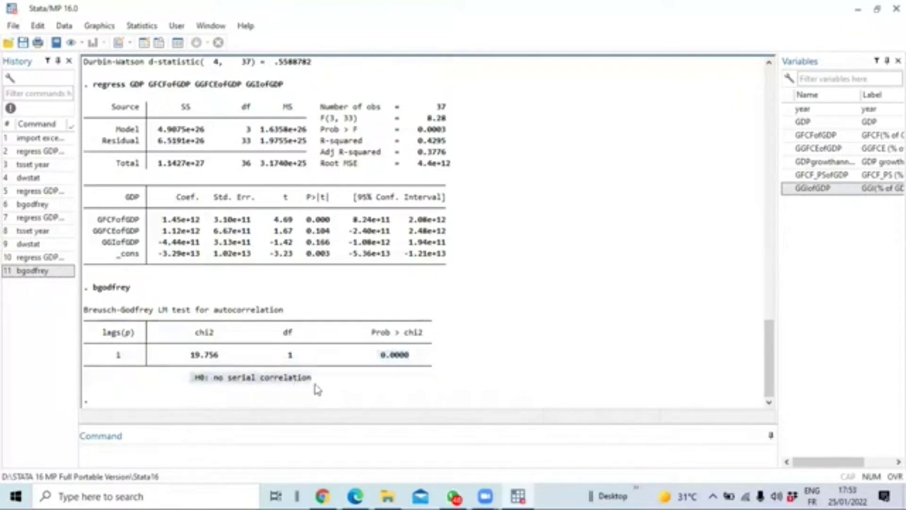